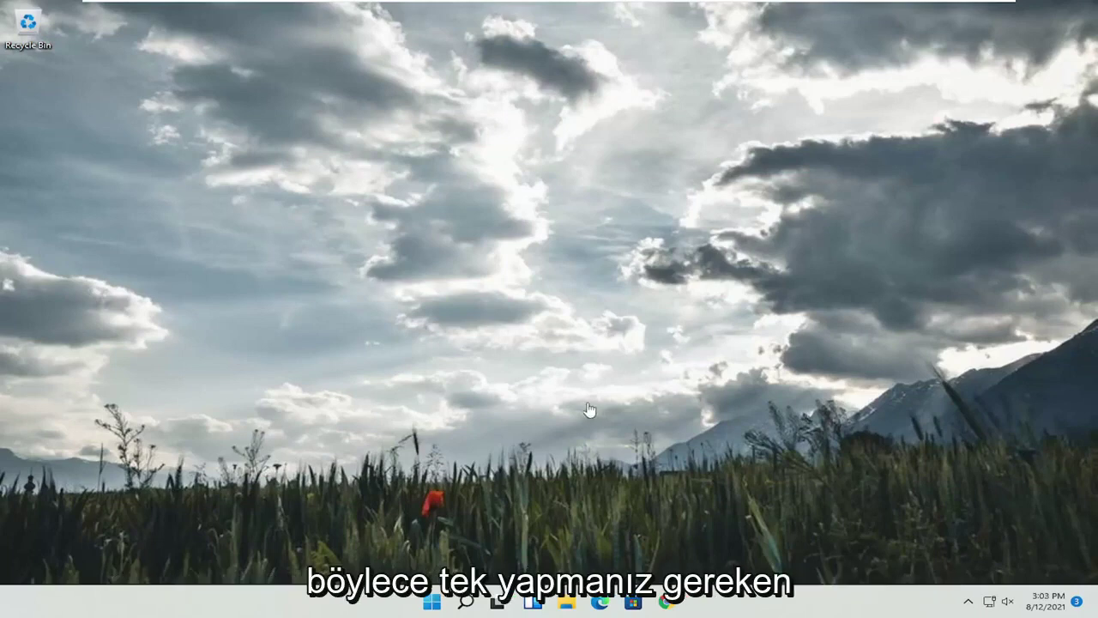
Open Control Panel through Windows search and set its items to show as large icons.
{"action": "left_click", "coordinate": [467, 603]}
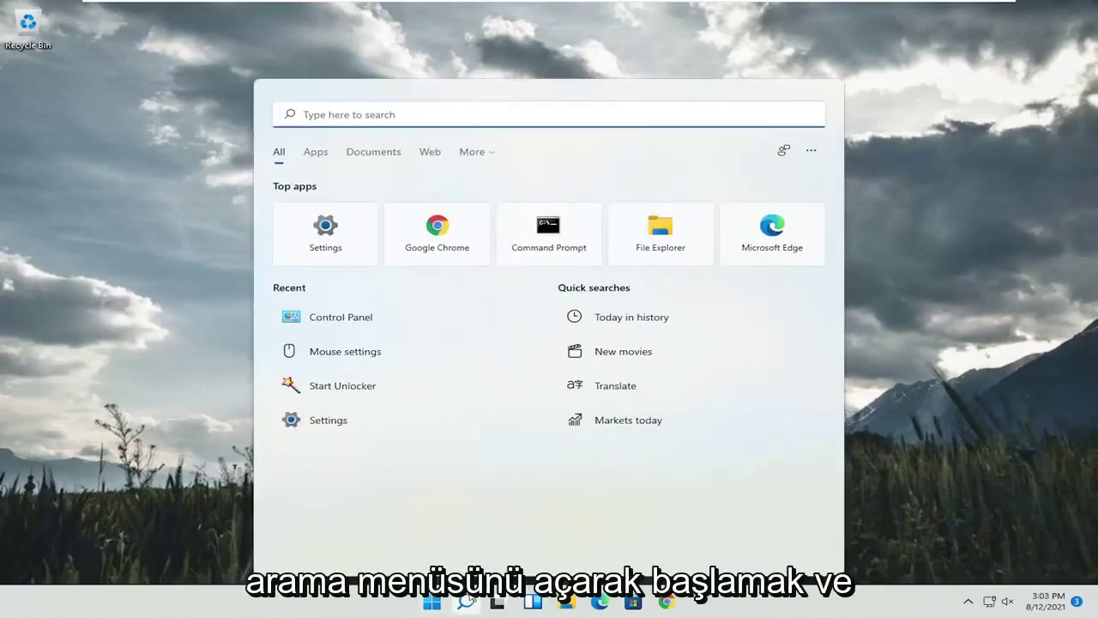
{"action": "type", "text": "control panel"}
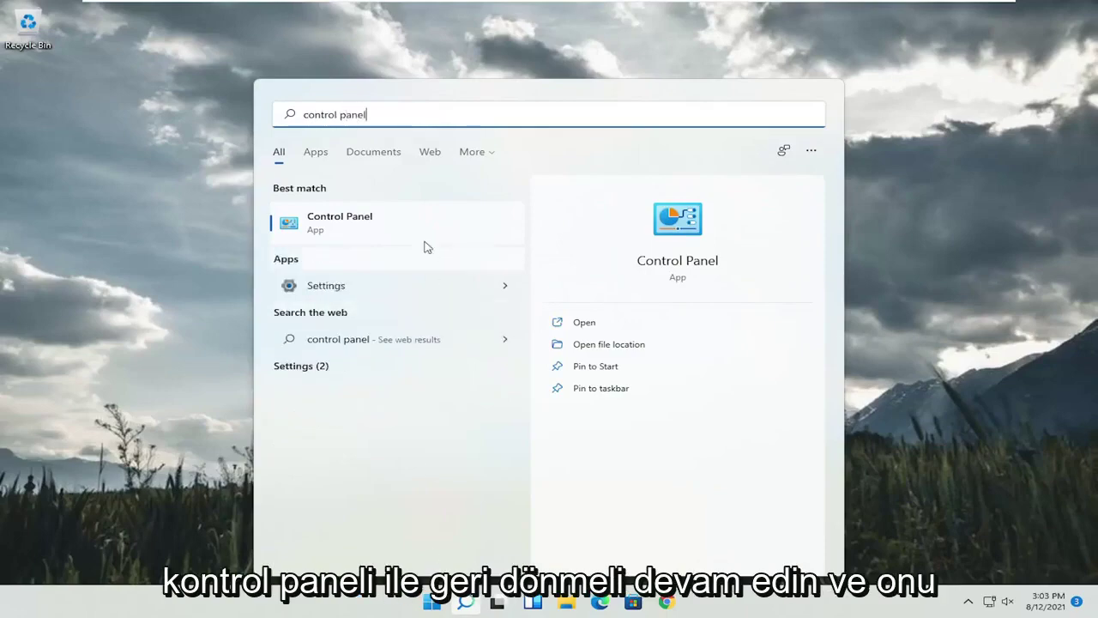
{"action": "left_click", "coordinate": [344, 232]}
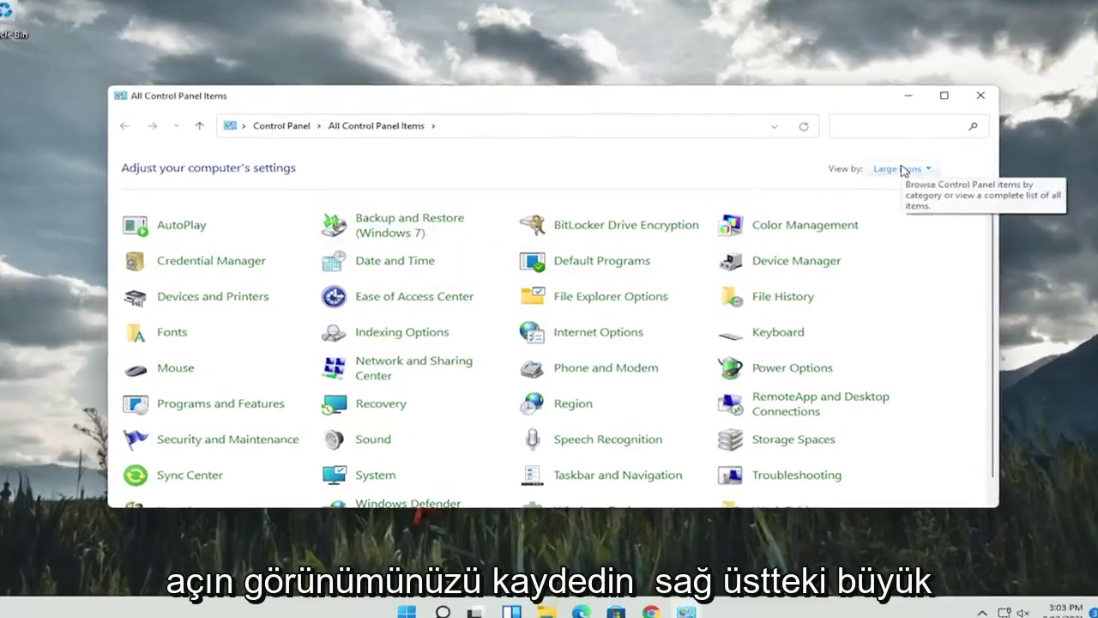
{"action": "left_click", "coordinate": [902, 169]}
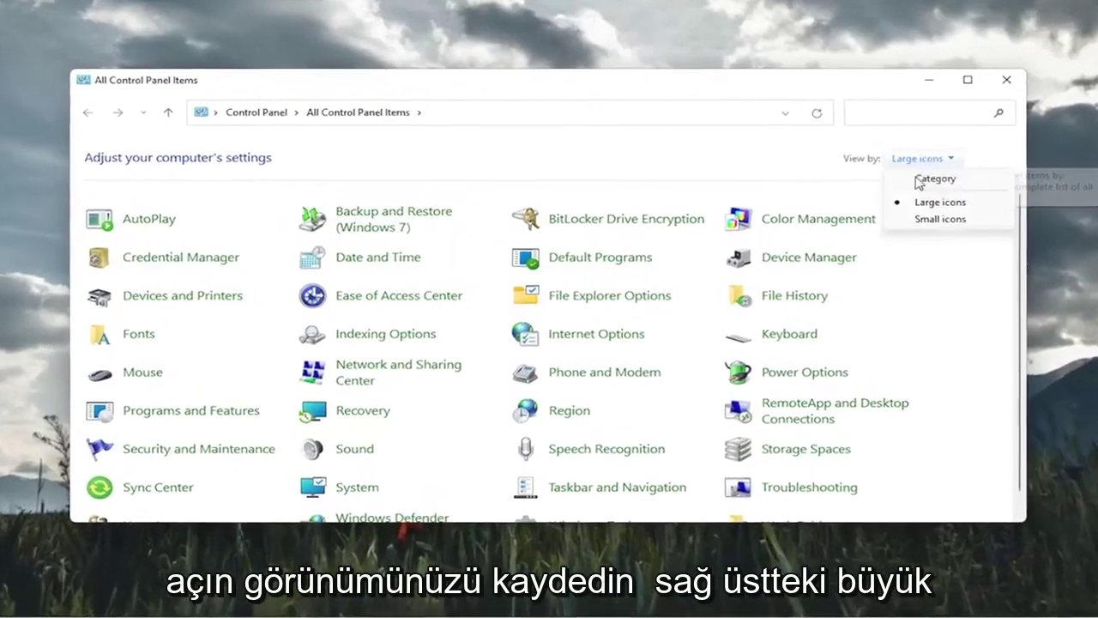
{"action": "left_click", "coordinate": [912, 209]}
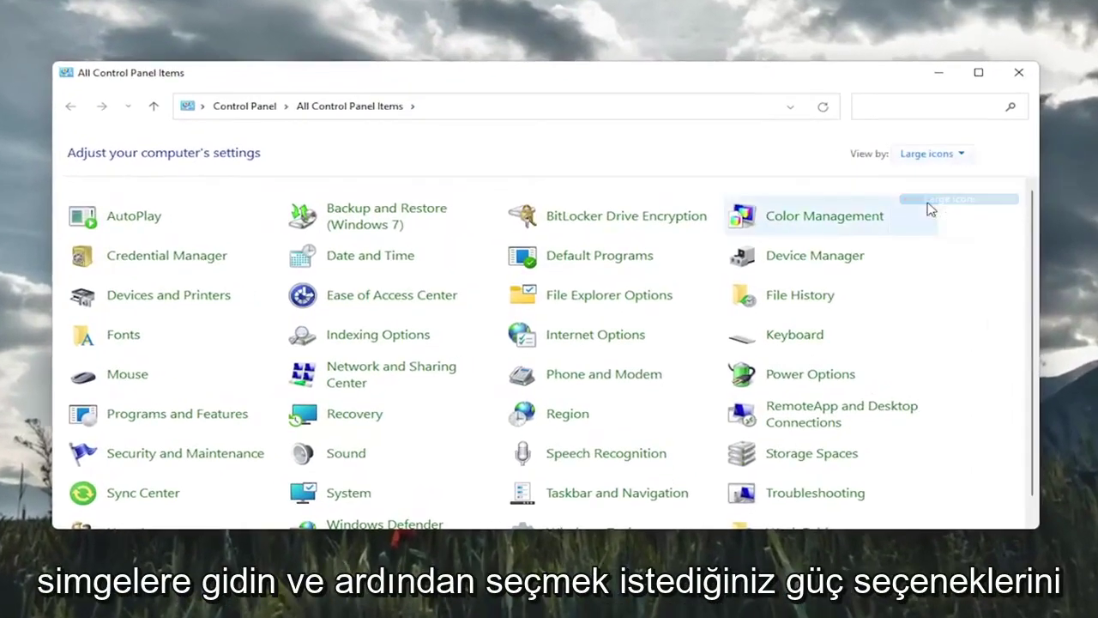
Open the advanced power settings of the Balanced plan in Power Options and move the dialog over the plan window.
{"action": "left_click", "coordinate": [775, 377]}
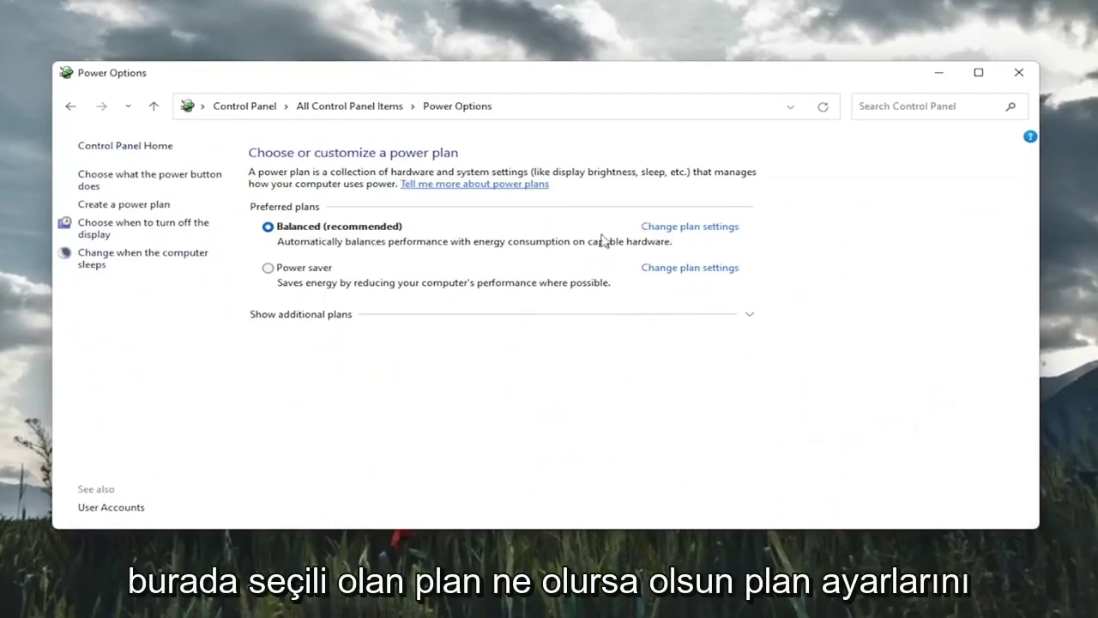
{"action": "left_click", "coordinate": [714, 228]}
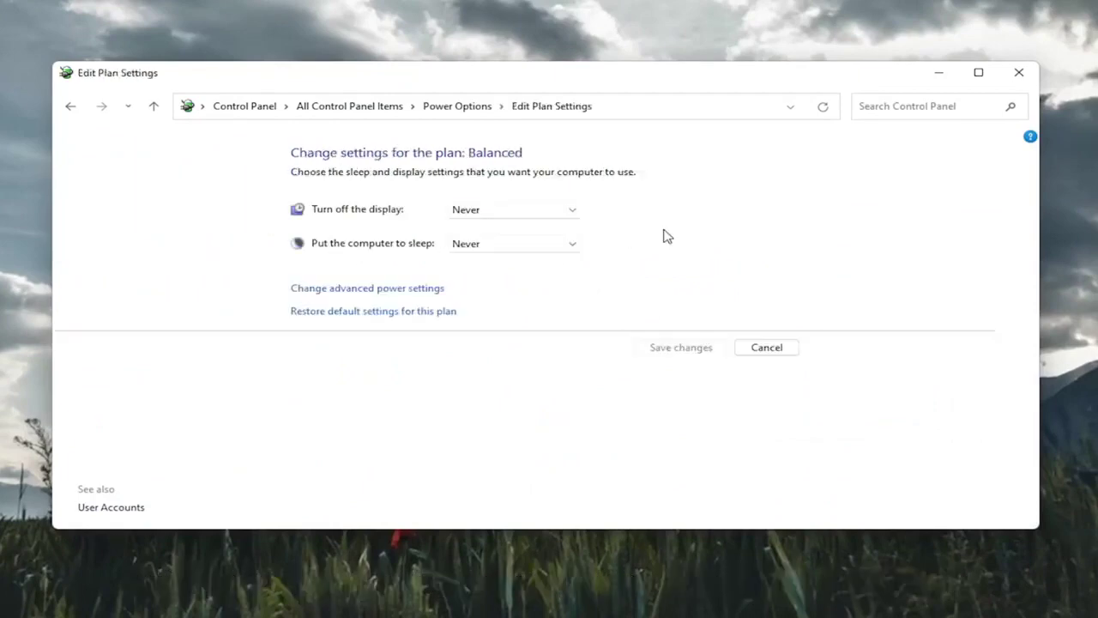
{"action": "left_click", "coordinate": [367, 293]}
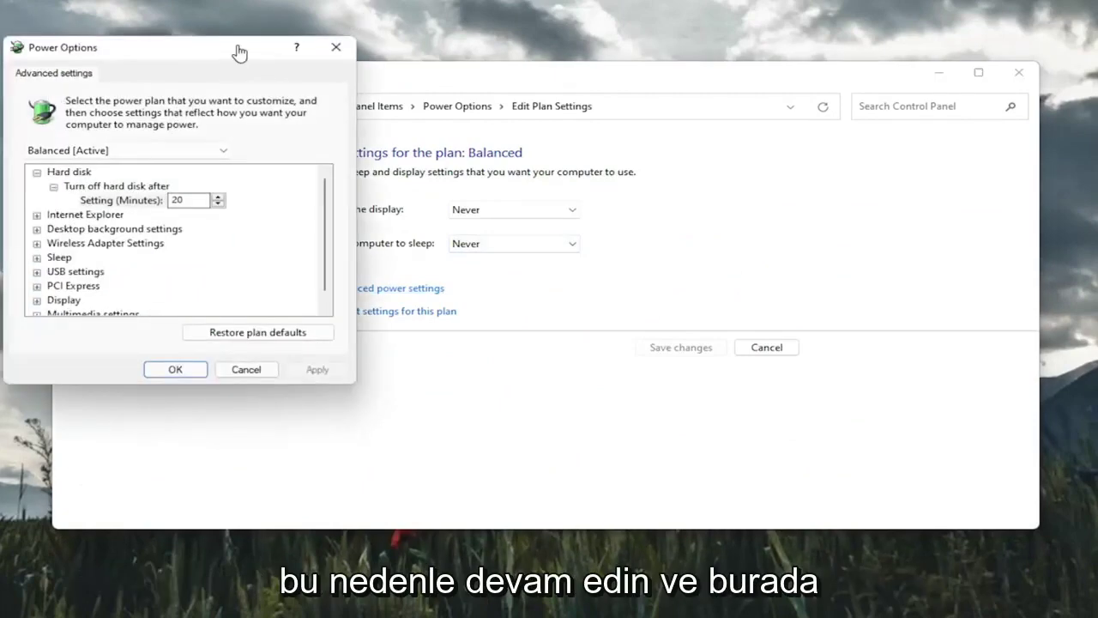
{"action": "left_click_drag", "start_coordinate": [223, 49], "coordinate": [466, 91]}
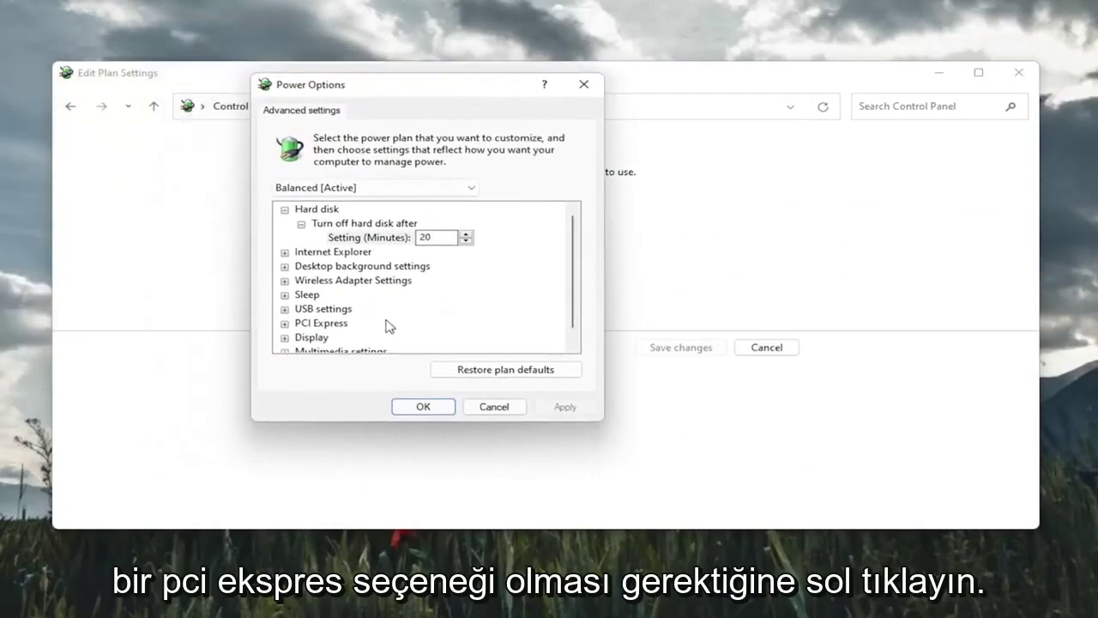
Set PCI Express Link State Power Management to Off, apply the change, and close the power settings windows.
{"action": "scroll", "coordinate": [387, 326], "scroll_direction": "down", "scroll_amount": 1}
{"action": "left_click", "coordinate": [284, 309]}
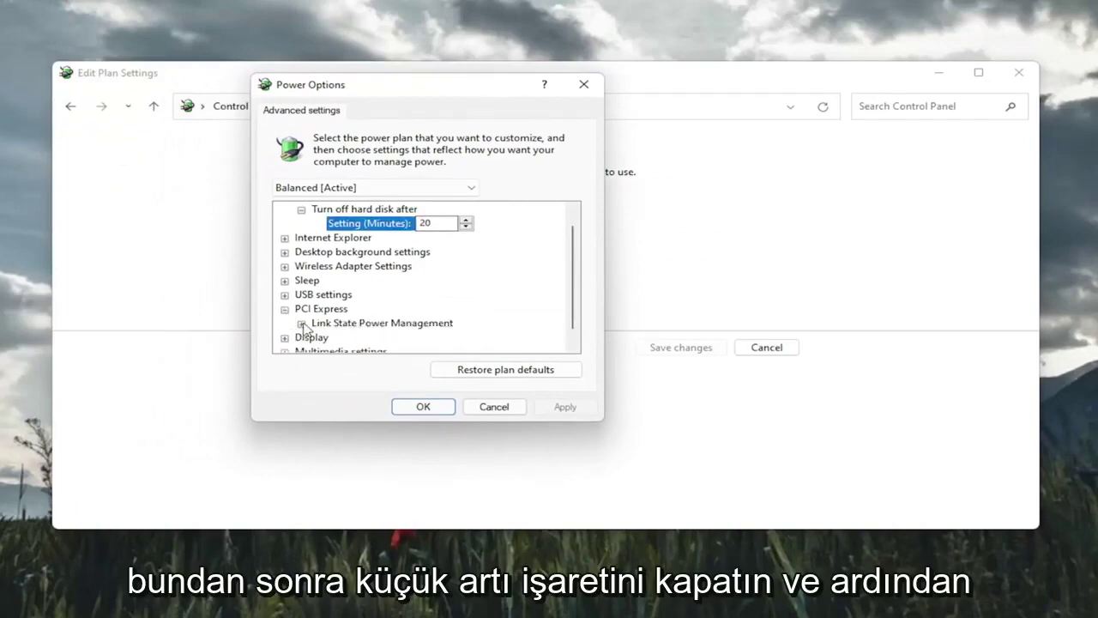
{"action": "left_click", "coordinate": [301, 323]}
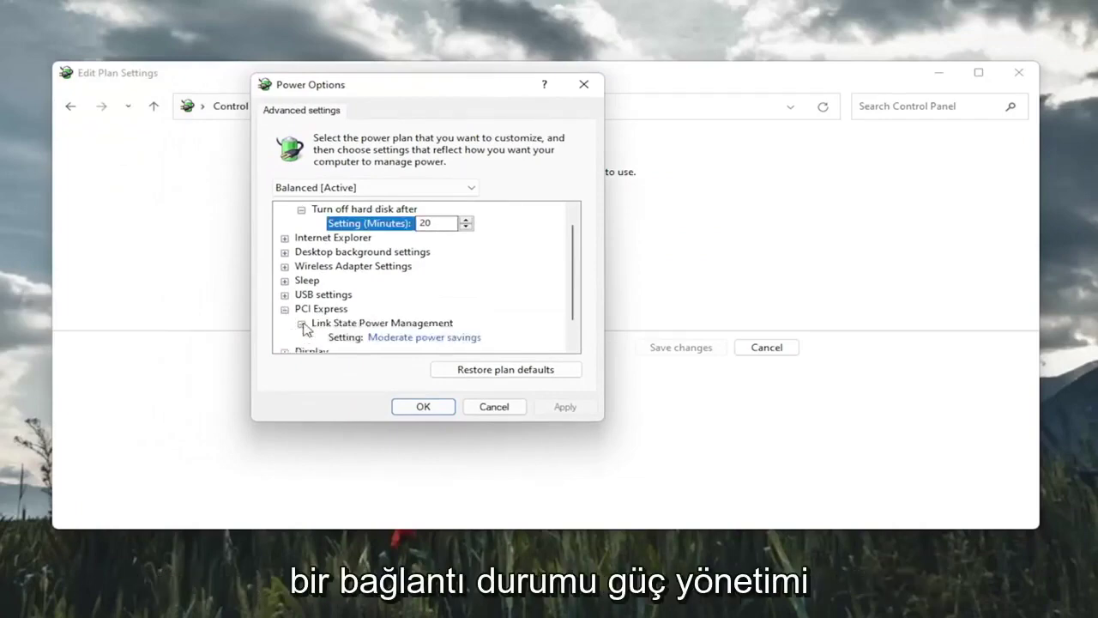
{"action": "scroll", "coordinate": [378, 336], "scroll_direction": "down", "scroll_amount": 1}
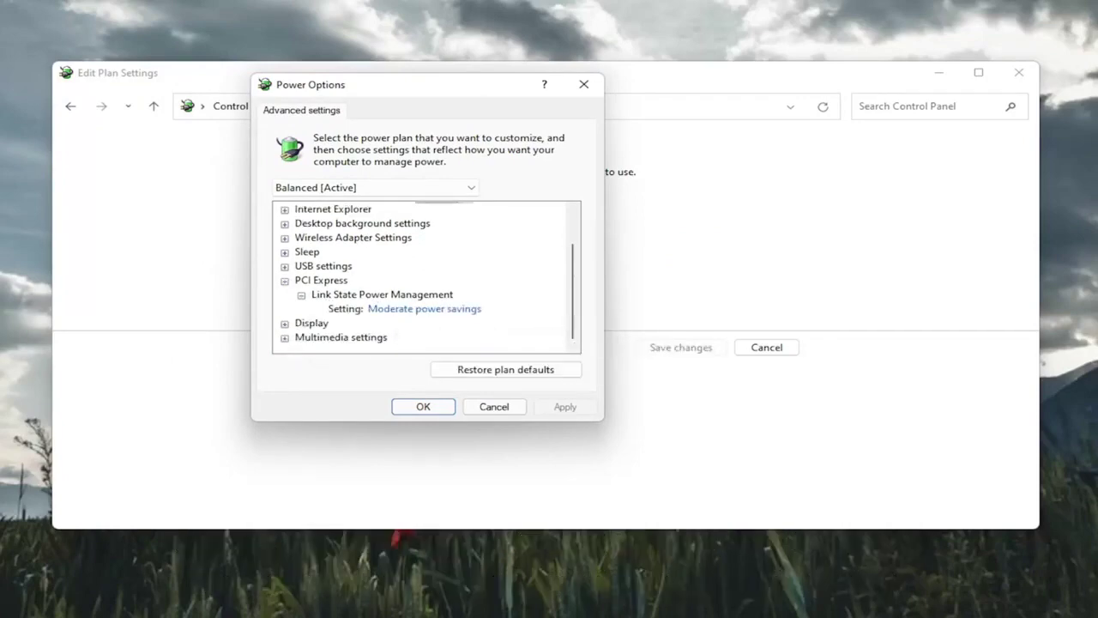
{"action": "left_click", "coordinate": [405, 311]}
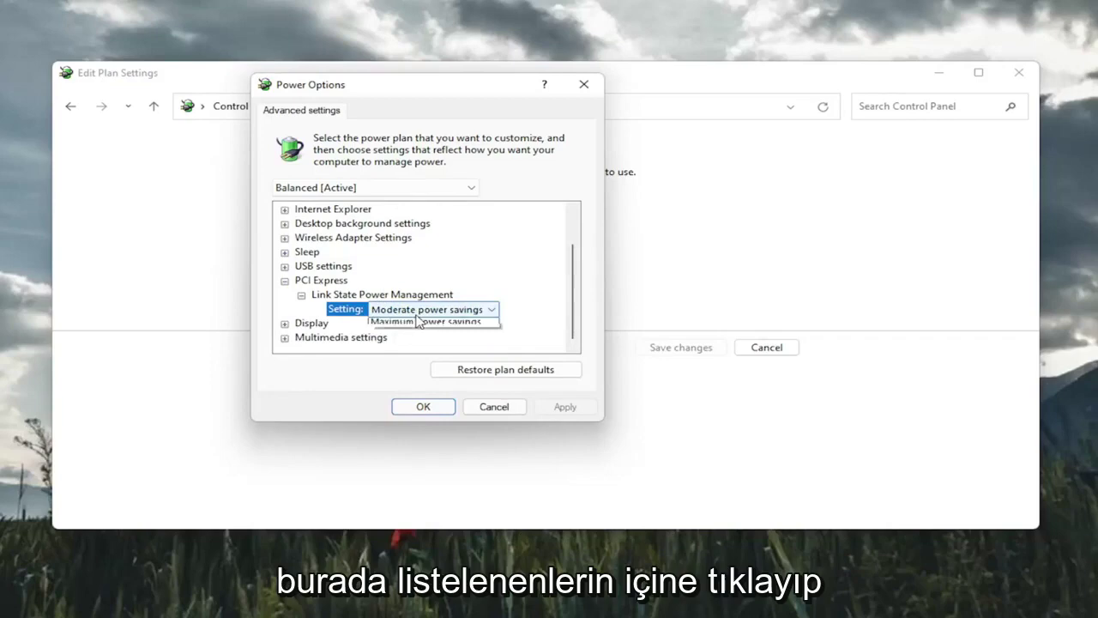
{"action": "left_click", "coordinate": [407, 312]}
{"action": "left_click", "coordinate": [403, 323]}
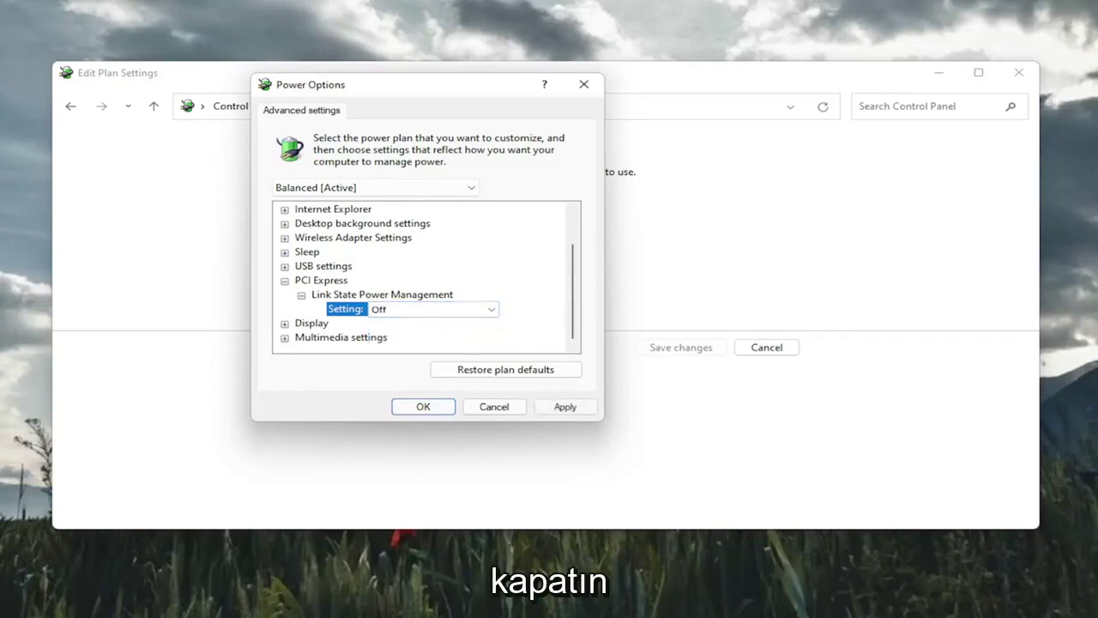
{"action": "left_click", "coordinate": [562, 409]}
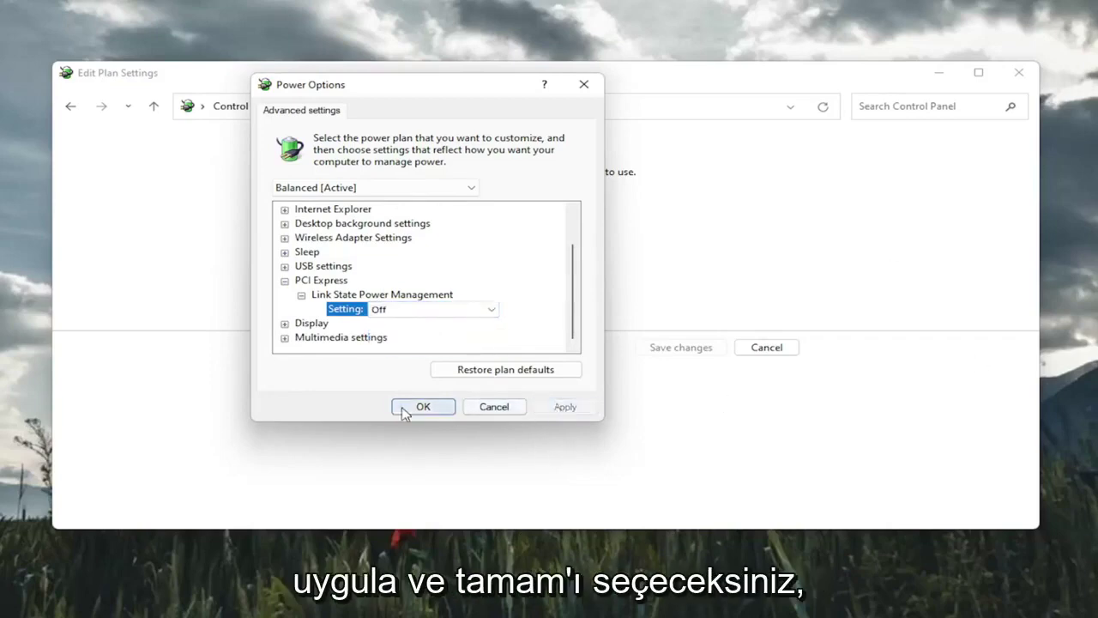
{"action": "left_click", "coordinate": [420, 408]}
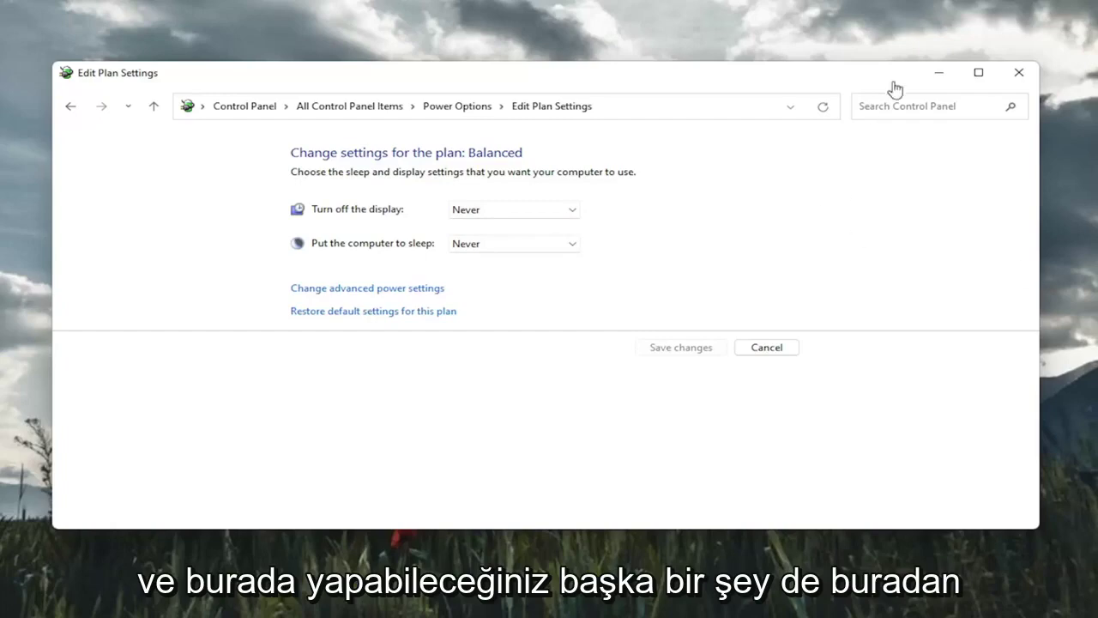
{"action": "left_click", "coordinate": [1020, 72]}
Search Windows for cmd and run Command Prompt as administrator, allowing it to make changes to the device.
{"action": "key", "text": "super+s"}
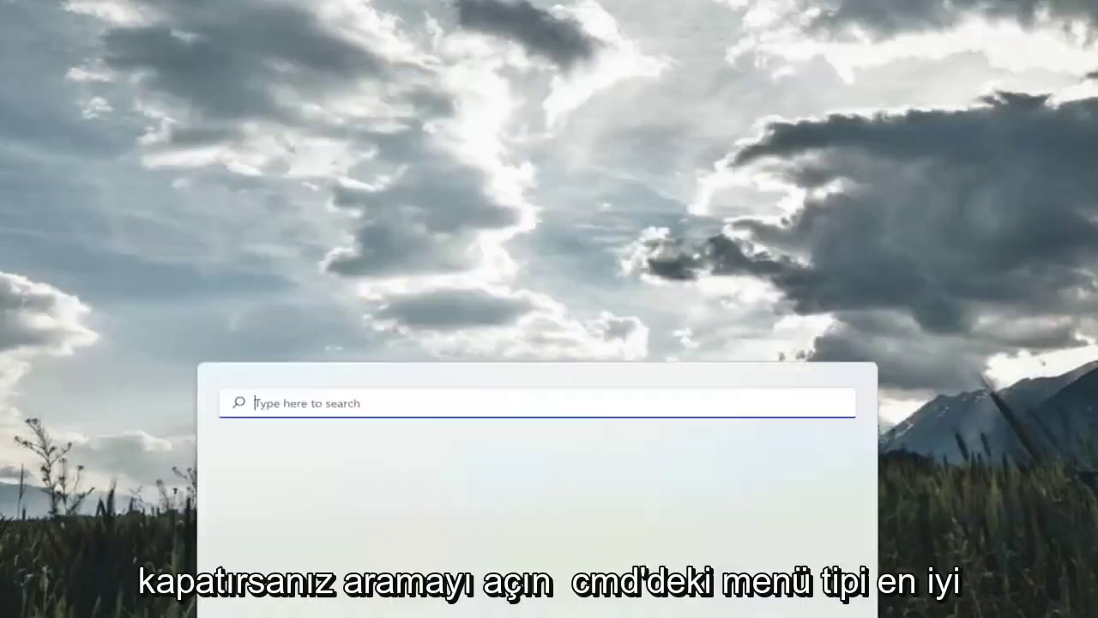
{"action": "type", "text": "cmd"}
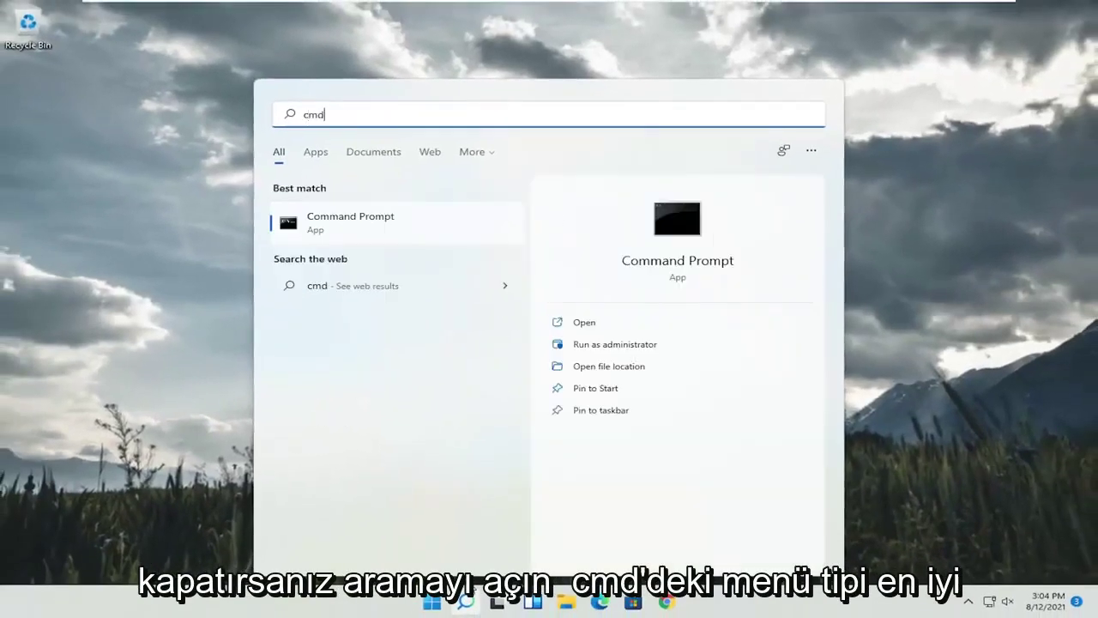
{"action": "right_click", "coordinate": [336, 225]}
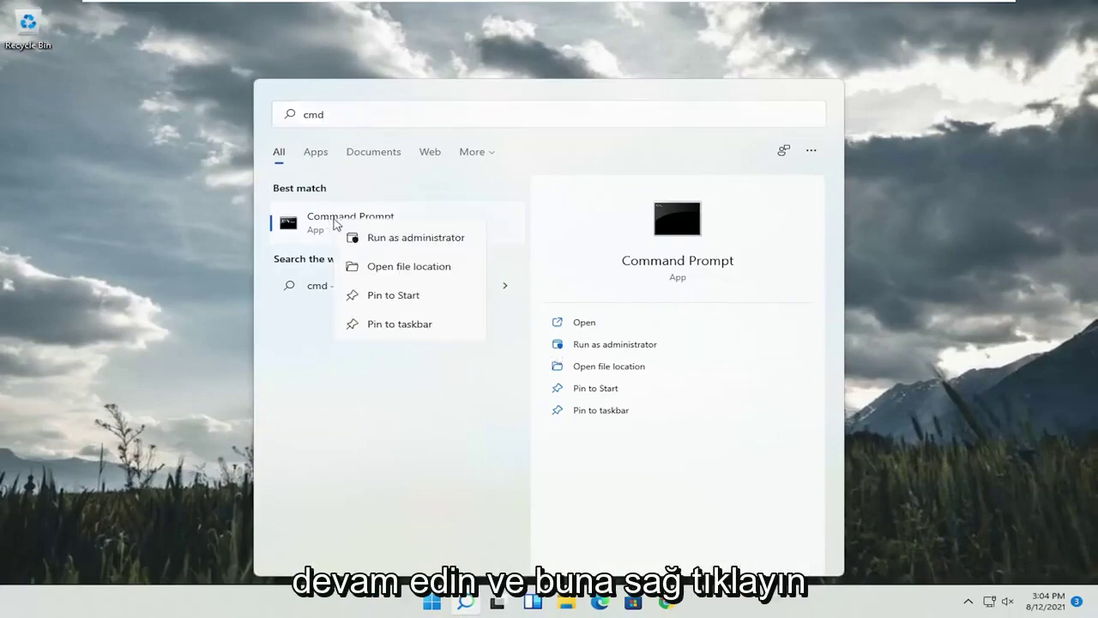
{"action": "left_click", "coordinate": [373, 244]}
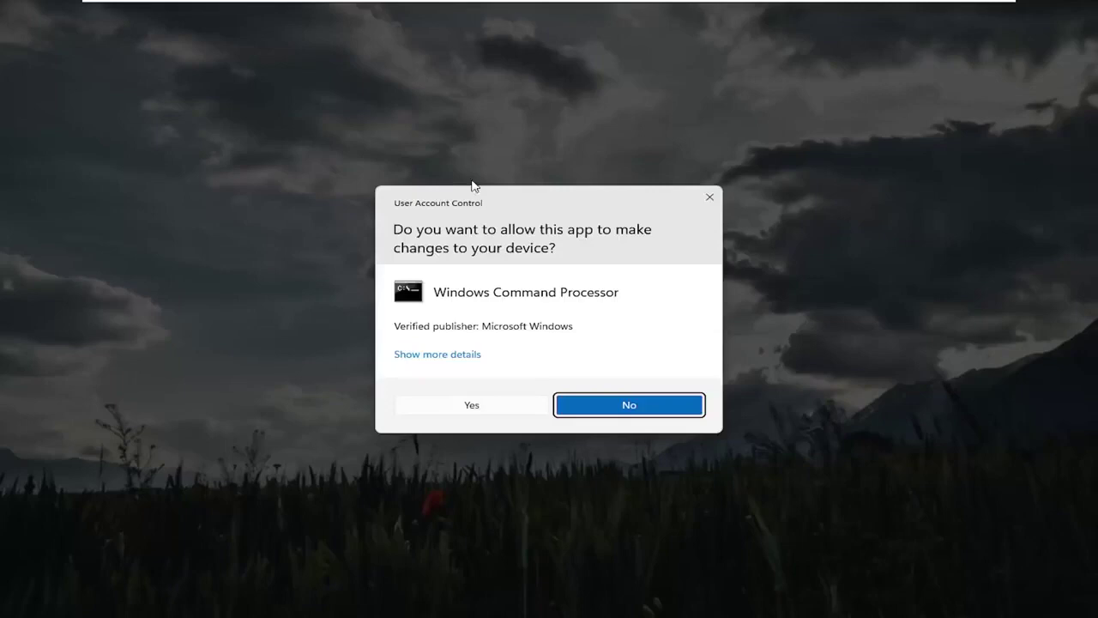
{"action": "left_click", "coordinate": [488, 405]}
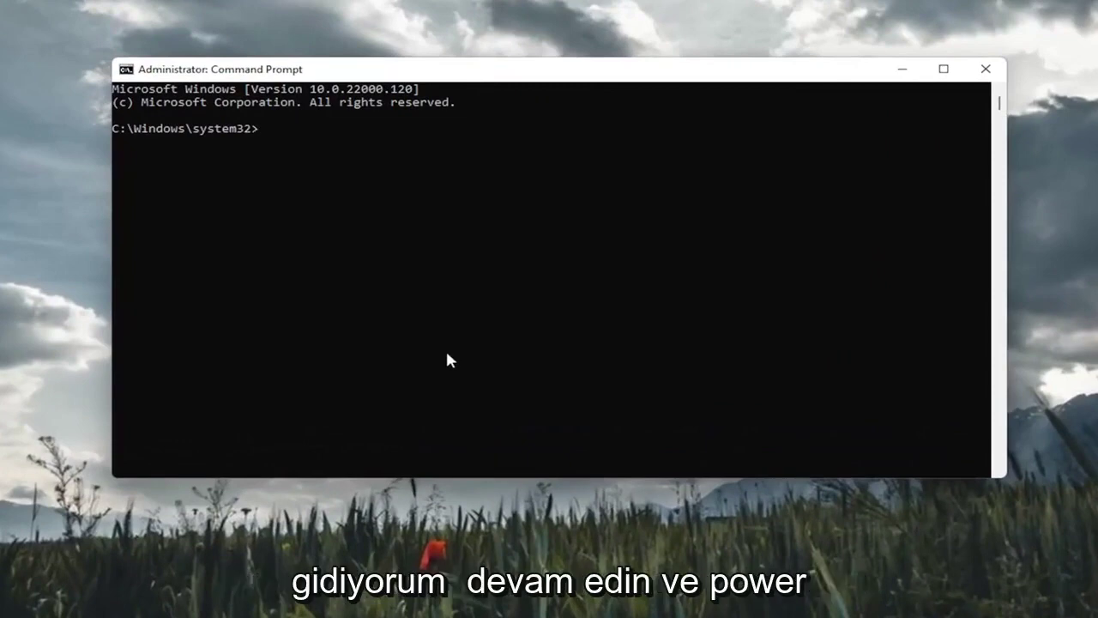
Turn off hibernation by running the command powercfg -h off.
{"action": "type", "text": "powercfg "}
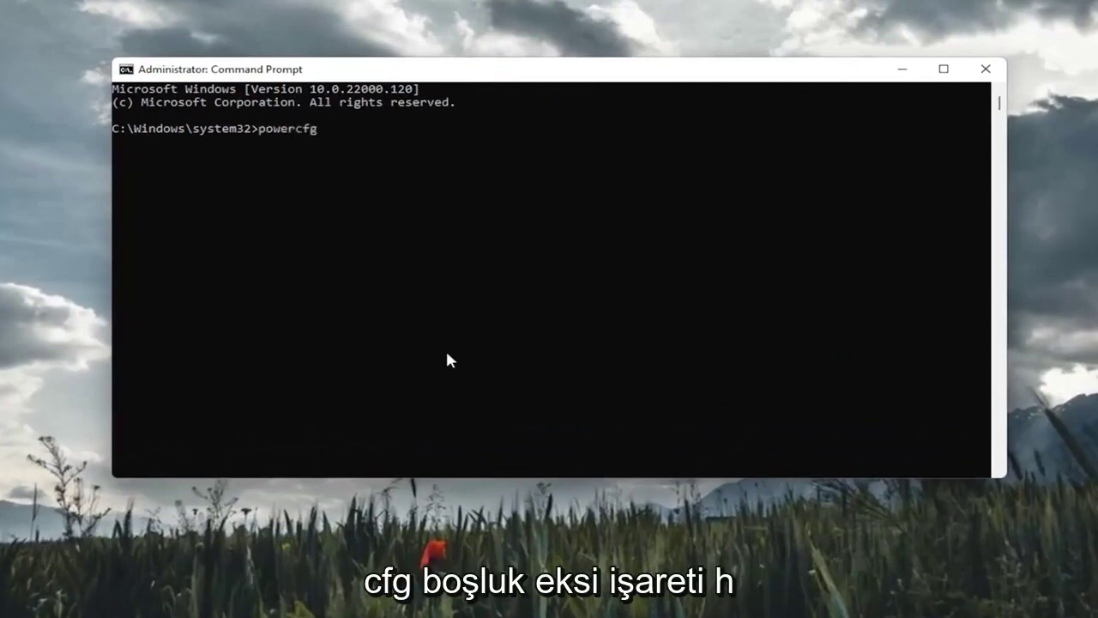
{"action": "type", "text": "-h off"}
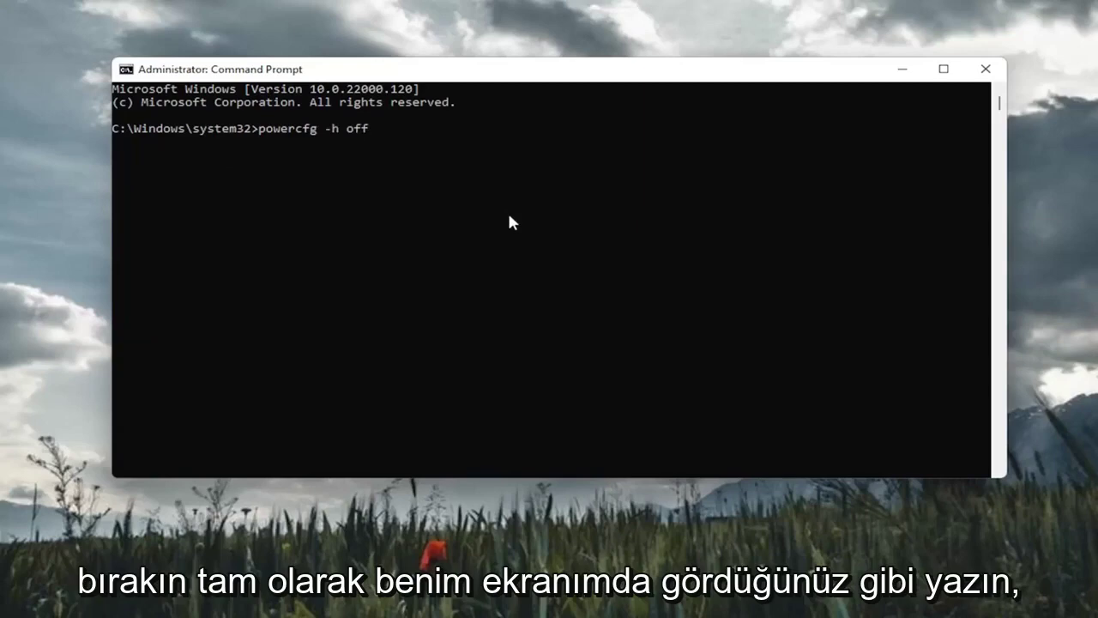
{"action": "key", "text": "Return"}
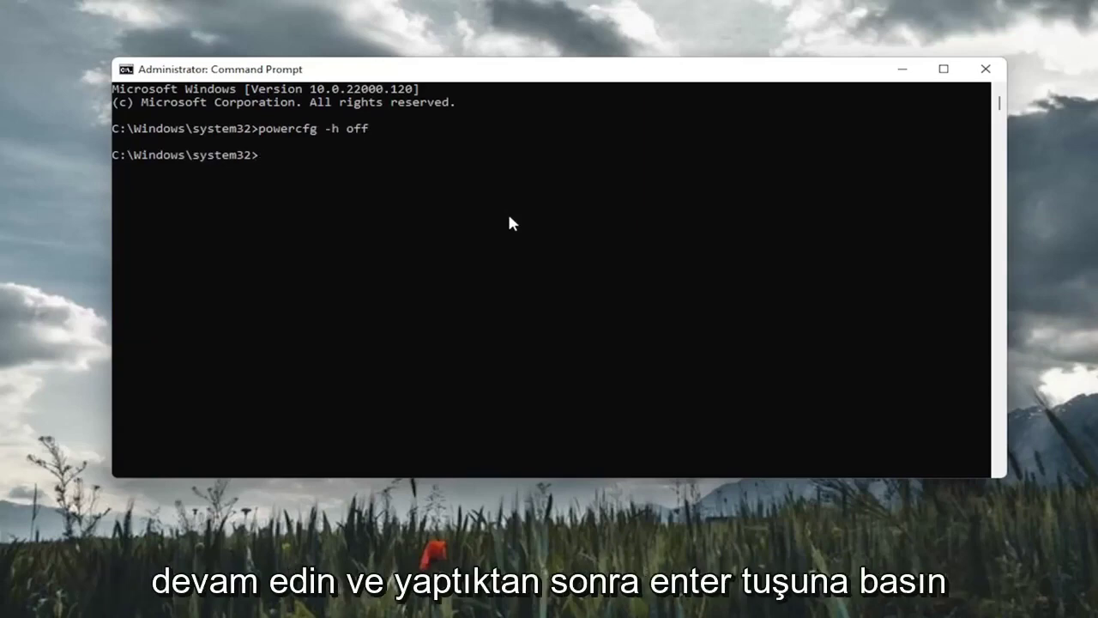
Start a system file check with the command sfc /scannow.
{"action": "type", "text": "sf"}
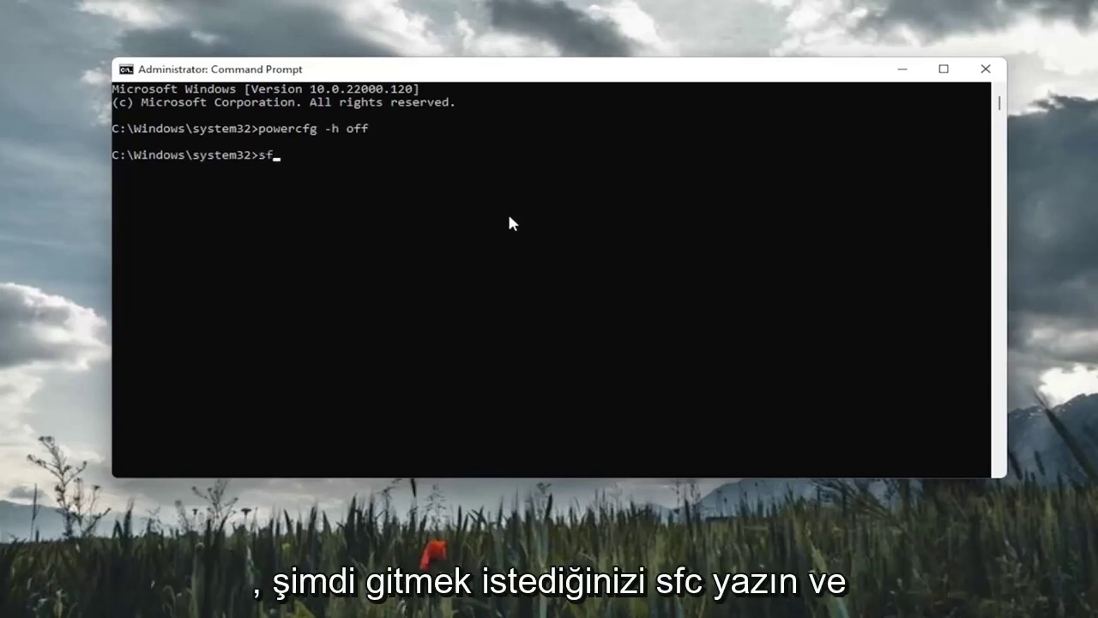
{"action": "type", "text": "c /scannow"}
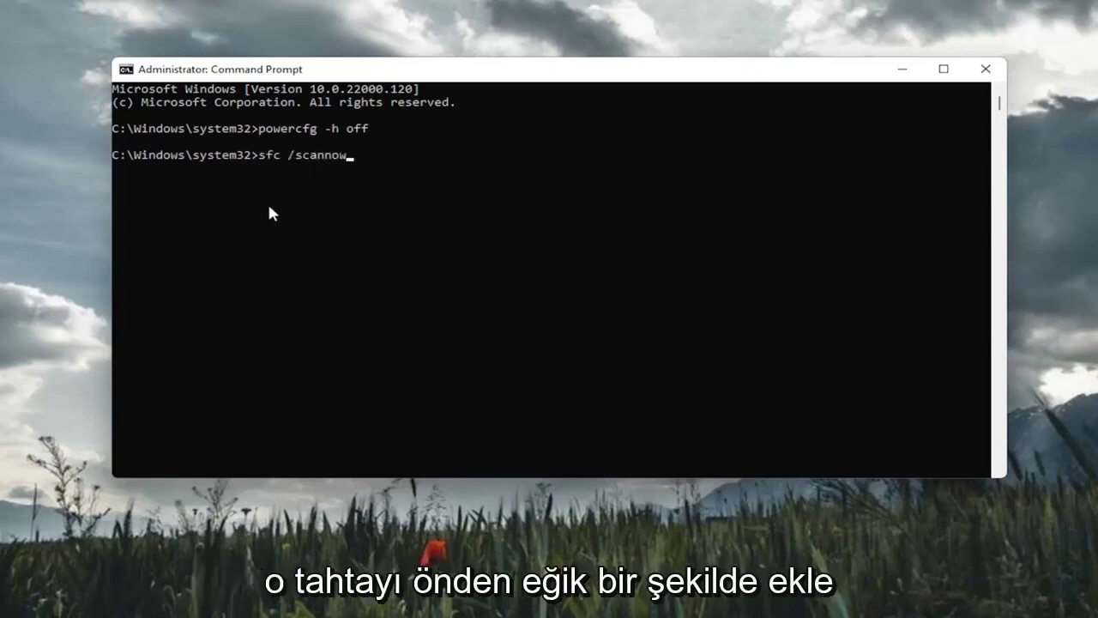
{"action": "key", "text": "Return"}
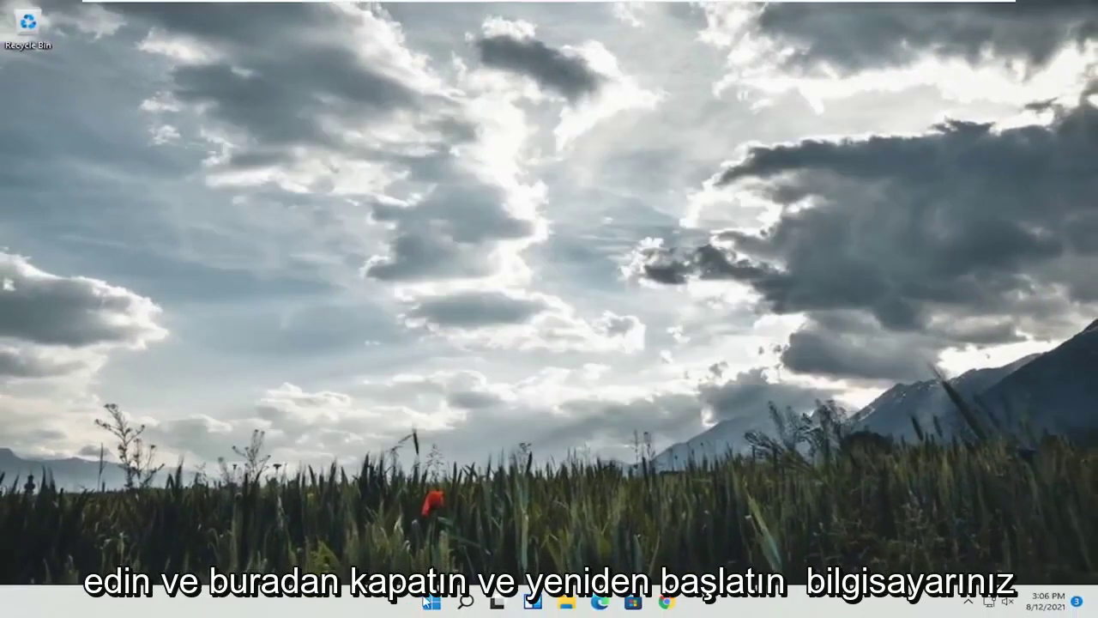
Restart the computer using the system's shut-down or sign-out options.
{"action": "right_click", "coordinate": [426, 601]}
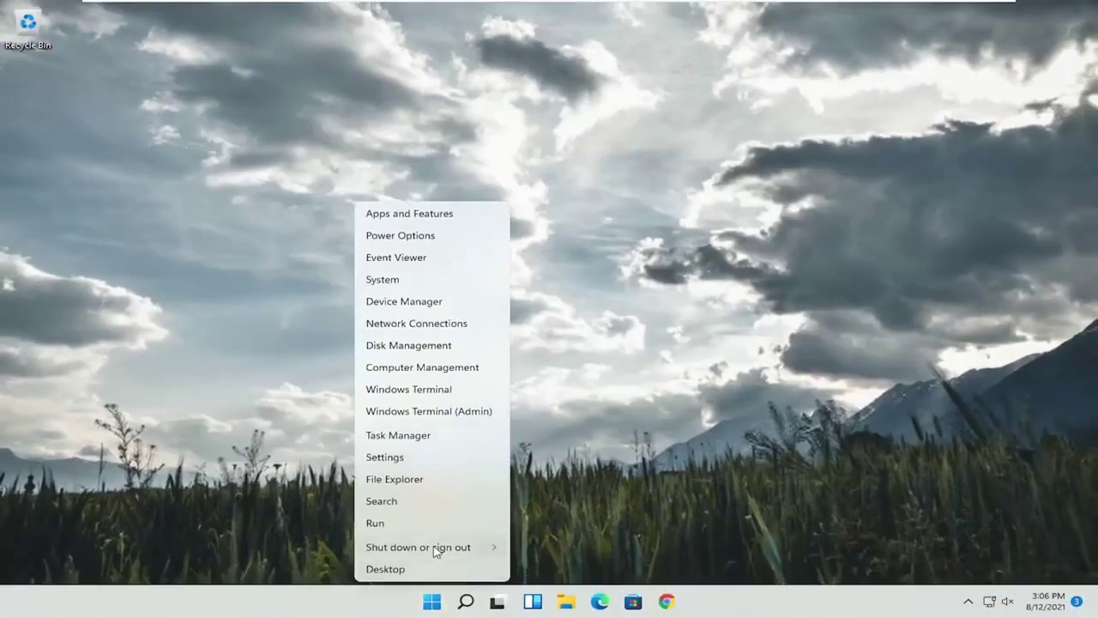